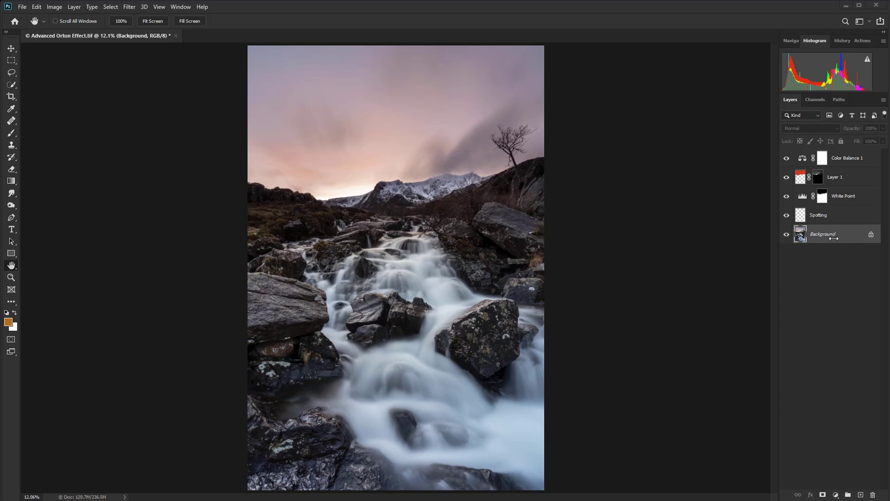
Stamp all visible layers into Layer 2 above Color Balance 1, then duplicate it as Layer 2 copy
left_click(848, 161)
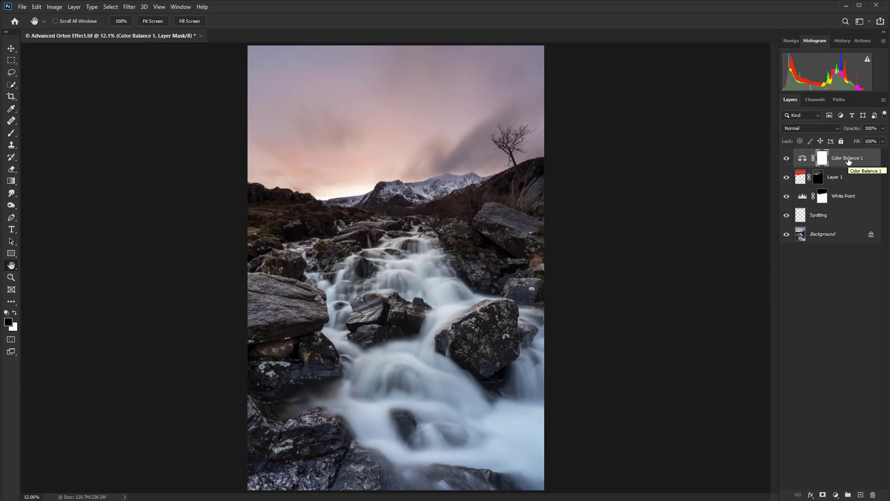
key("ctrl+alt+shift+e")
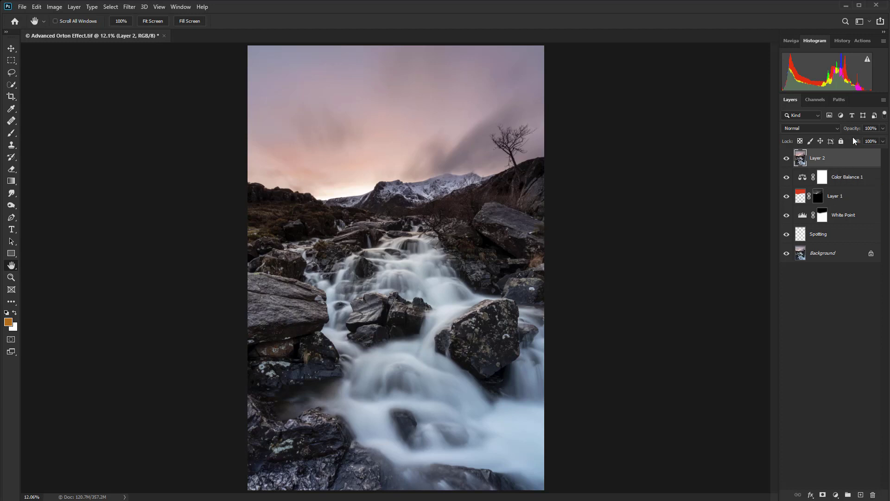
key("ctrl+j")
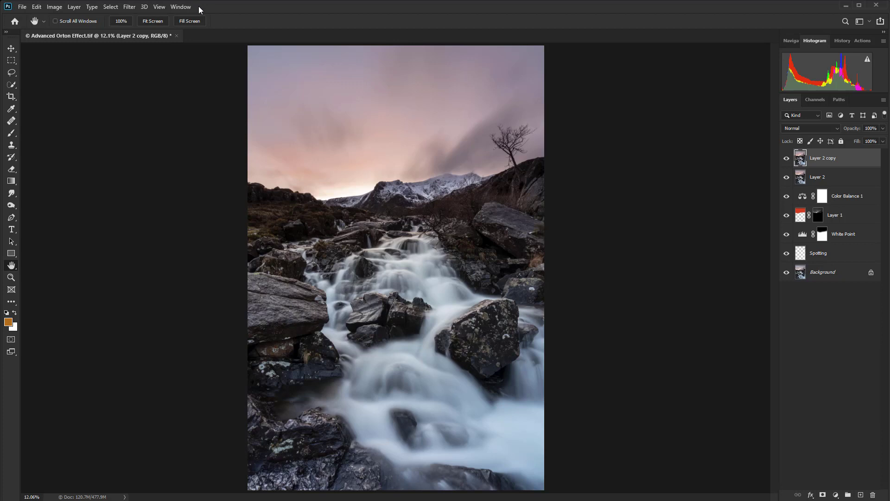
Apply a 20-pixel Gaussian Blur to Layer 2 copy
left_click(129, 7)
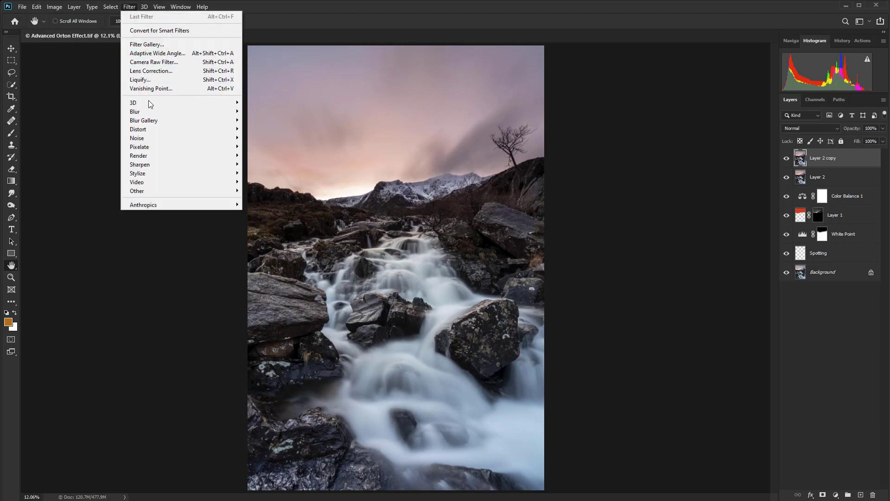
mouse_move(152, 113)
left_click(268, 147)
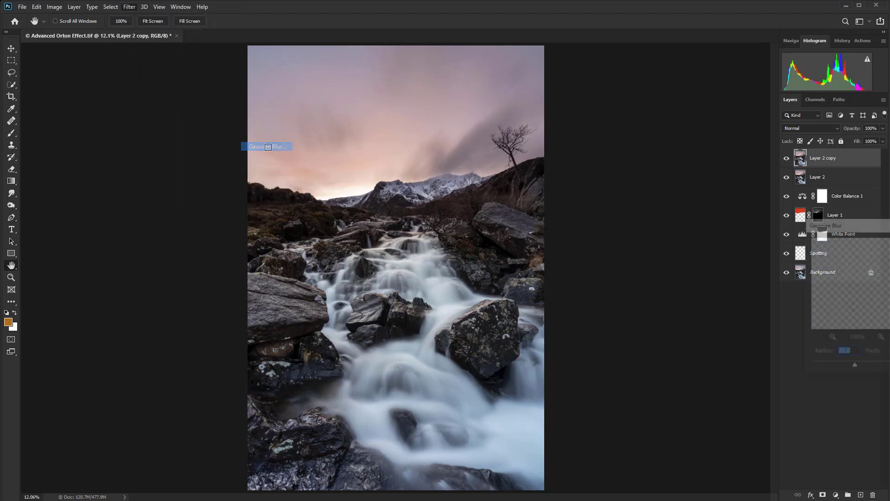
left_click_drag(869, 225, 654, 171)
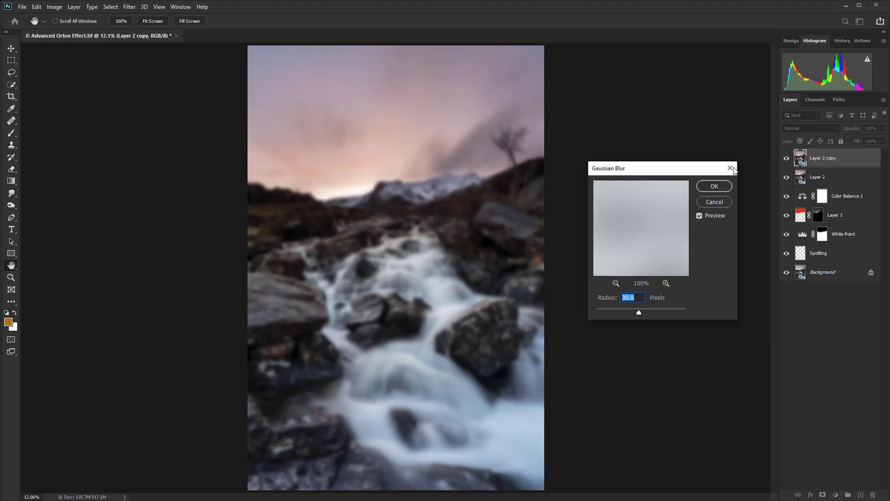
left_click(714, 186)
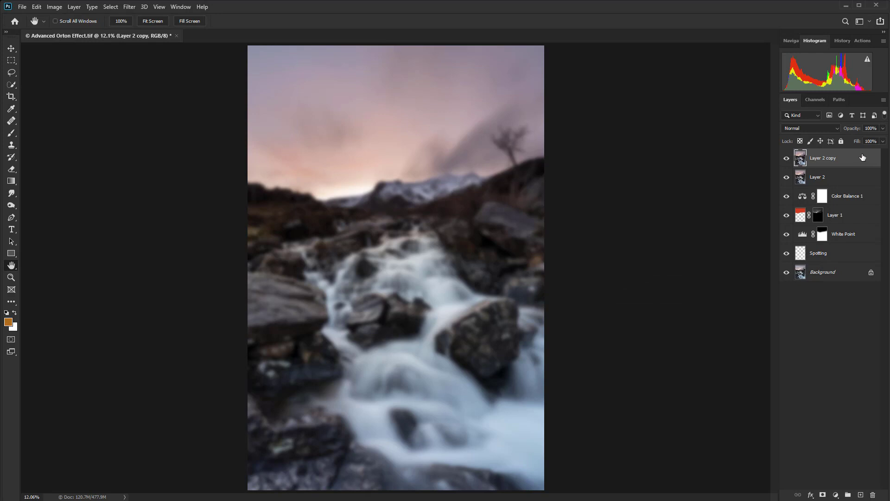
Set Layer 2 copy's blend mode to Multiply and Layer 2's to Screen, then reselect Layer 2 copy
left_click(838, 127)
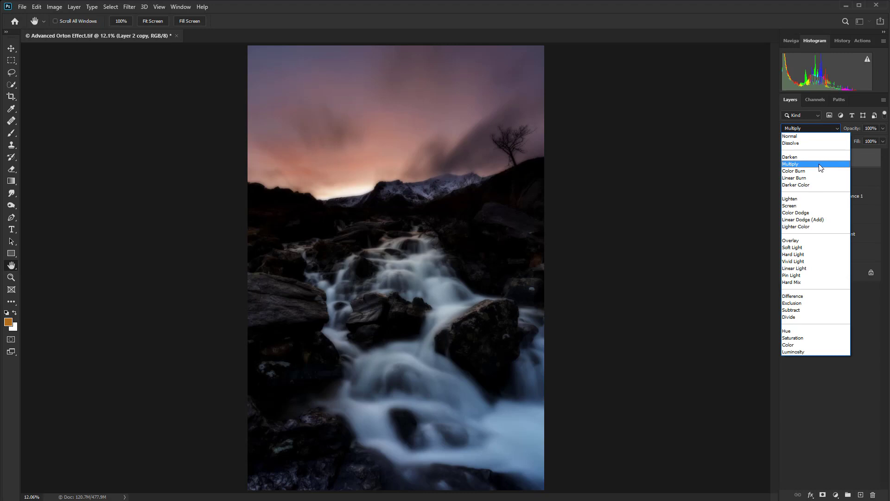
left_click(819, 165)
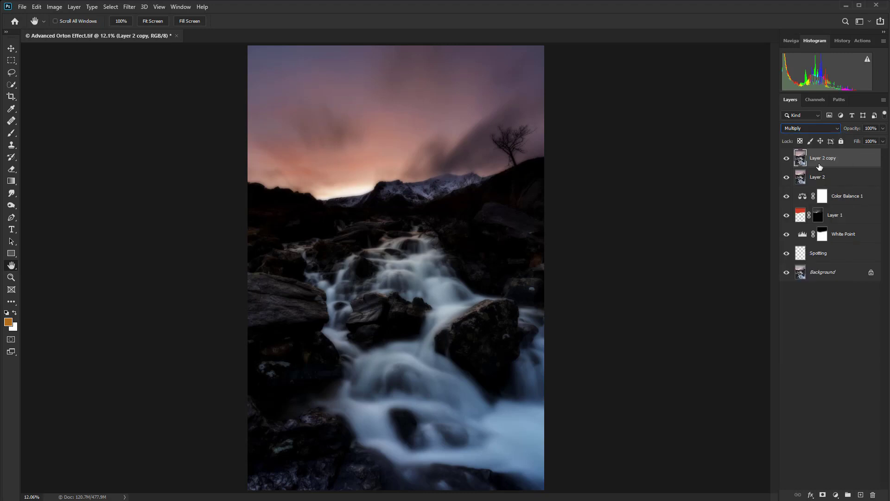
left_click(821, 179)
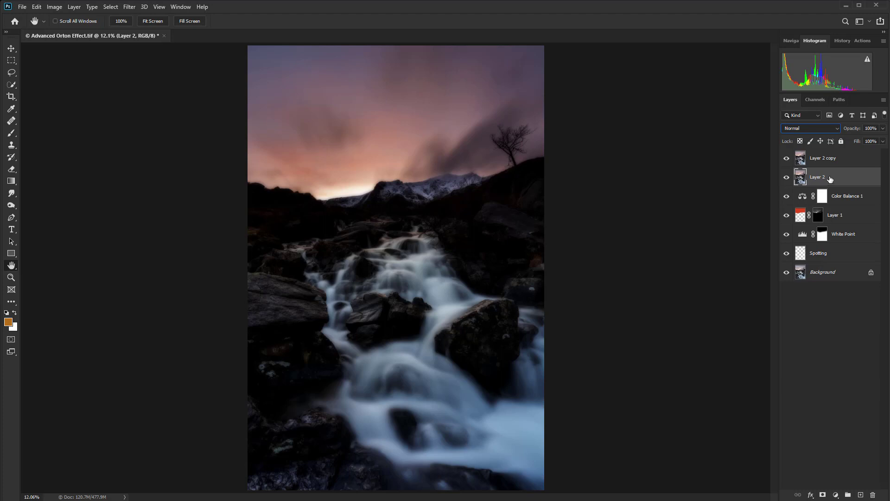
left_click(837, 129)
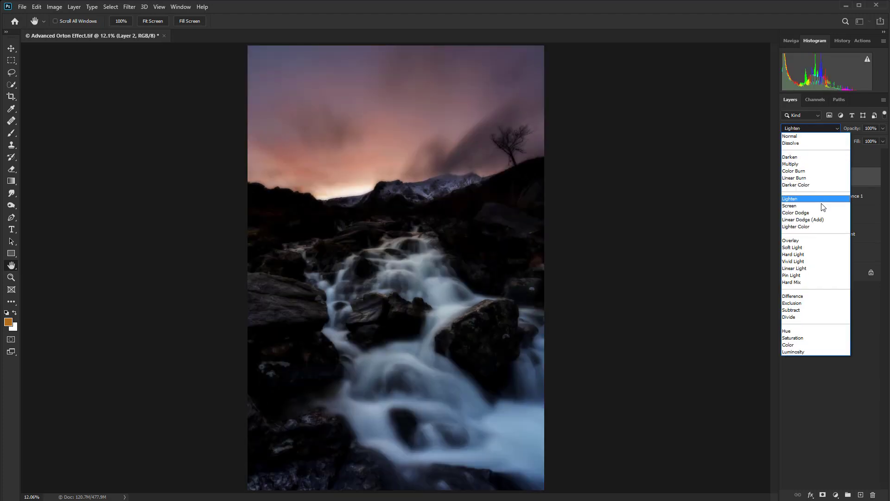
left_click(821, 206)
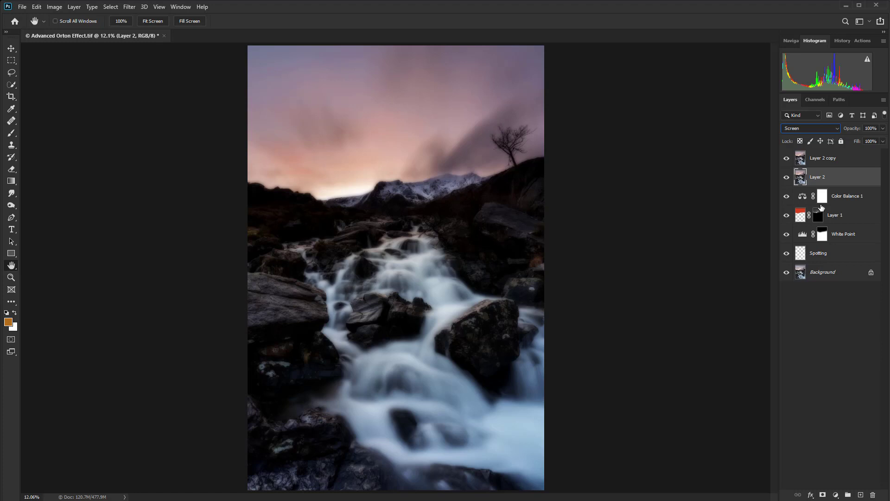
left_click(830, 163)
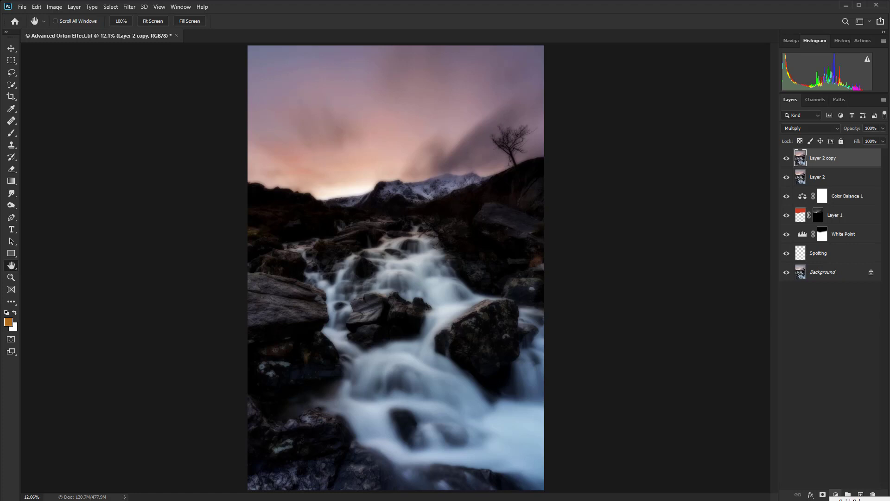
Add a Curves adjustment layer and raise its black point to lift the shadows, comparing before and after
left_click(853, 347)
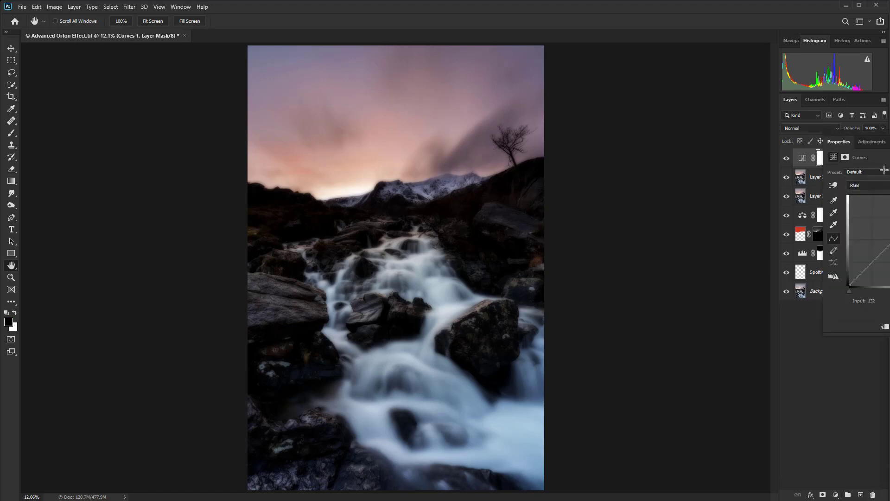
left_click_drag(824, 139, 705, 136)
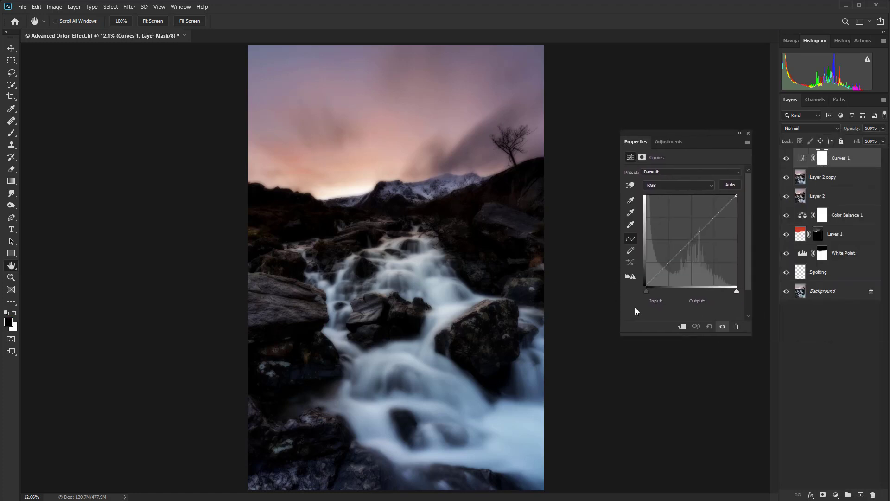
left_click(647, 284)
left_click_drag(647, 284, 647, 276)
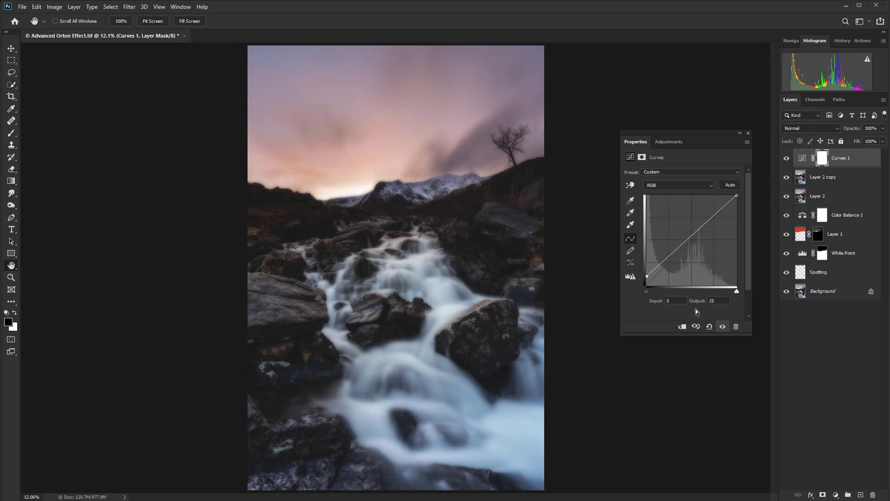
left_click(722, 327)
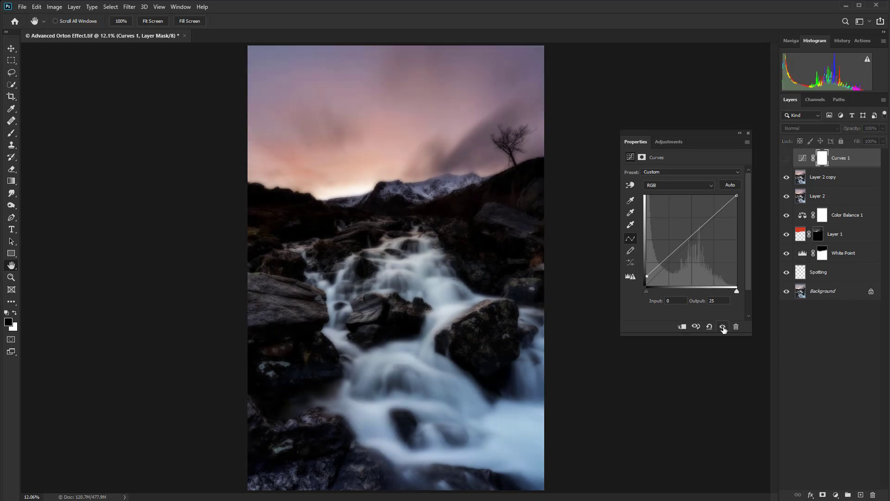
left_click(722, 326)
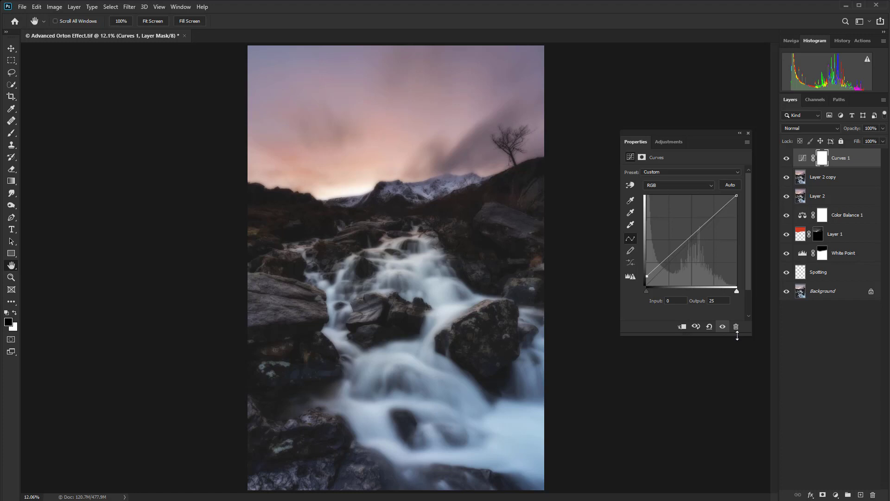
Lift the curve's midtones from input 112 to output 134
left_click(687, 239)
left_click_drag(687, 239, 746, 196)
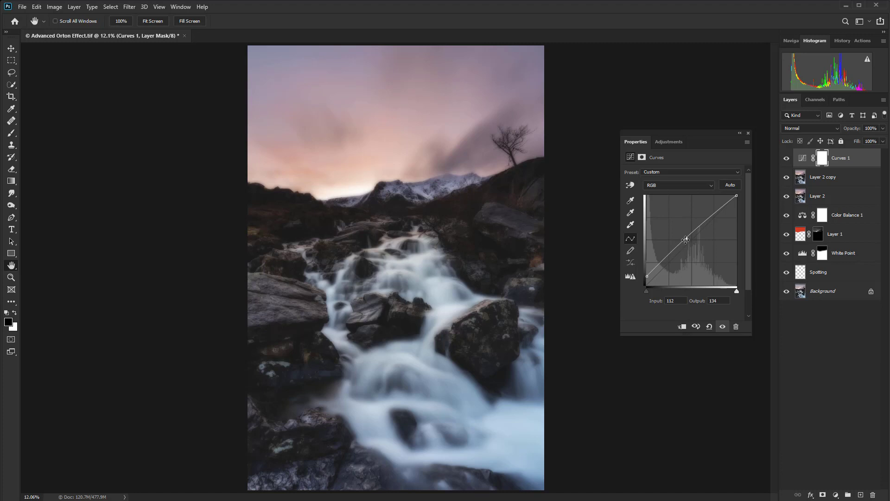
left_click(685, 239)
left_click(748, 133)
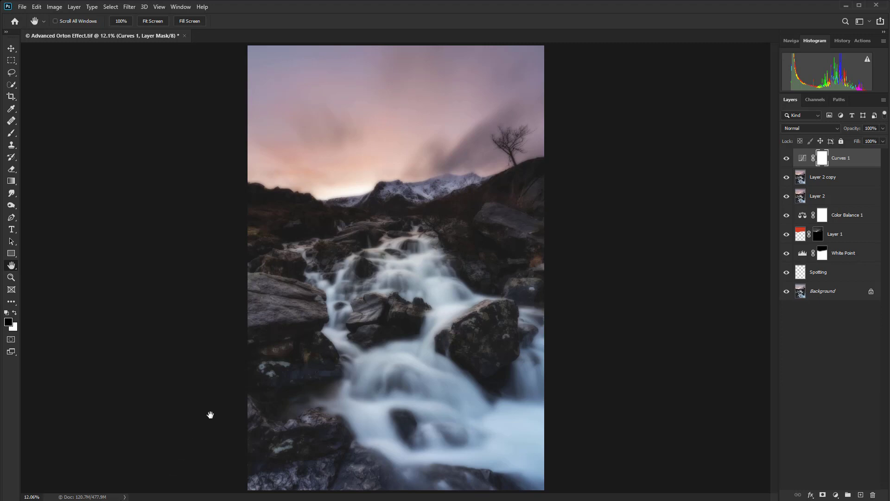
Stamp visible layers into Layer 3 and delete Curves 1, Layer 2 copy and Layer 2
key("ctrl")
key("ctrl+shift+alt+e")
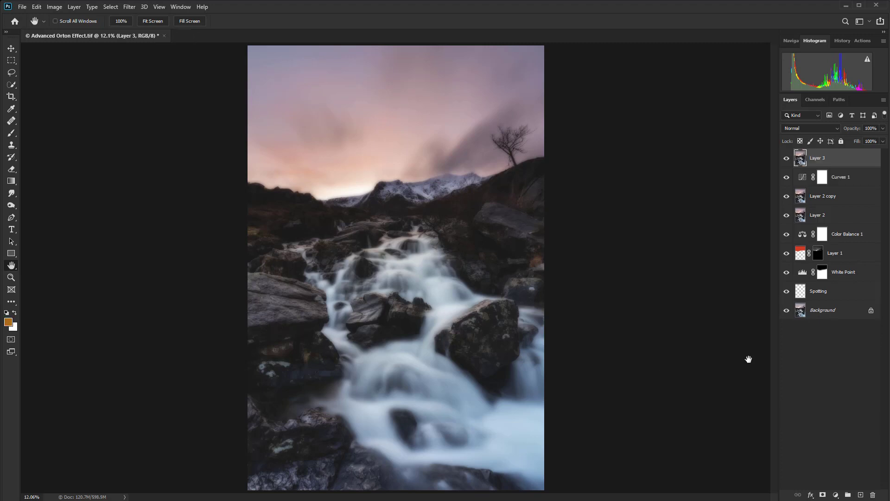
left_click(845, 181)
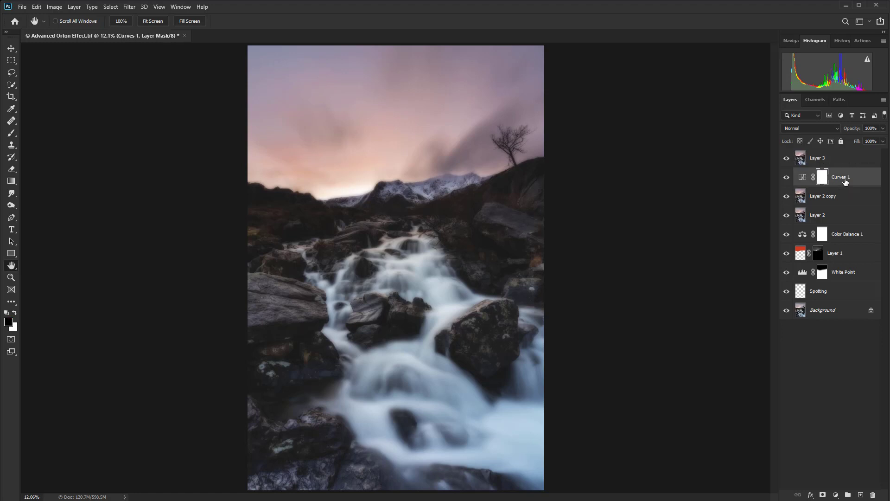
left_click(840, 217, "shift")
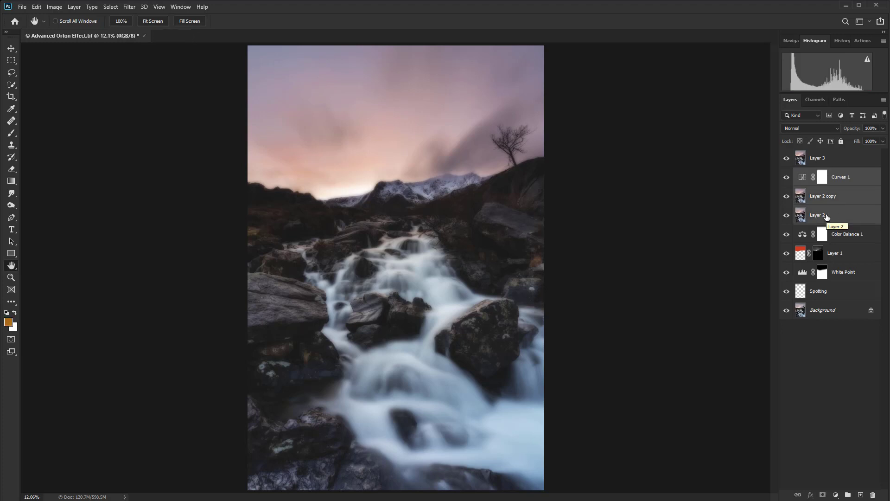
left_click_drag(827, 216, 874, 494)
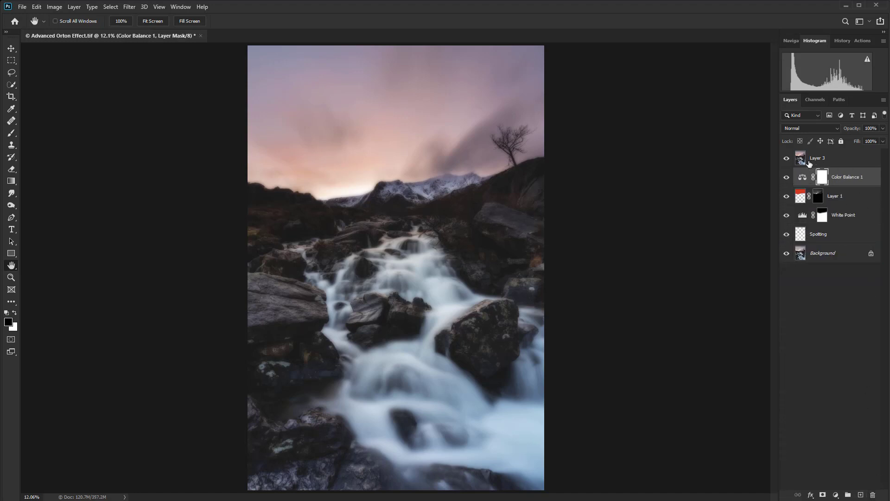
Toggle Layer 3's visibility to compare the image with and without the glow, leaving it visible
left_click(786, 159)
left_click(787, 159)
left_click(787, 158)
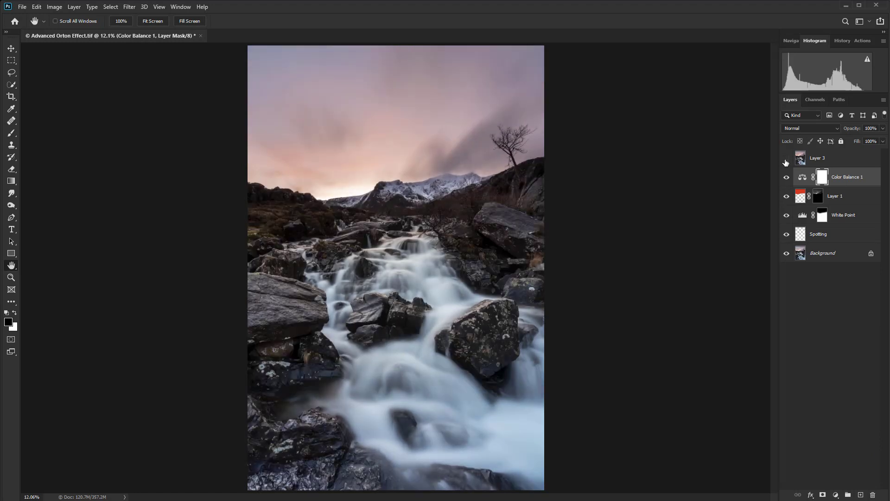
left_click(787, 159)
left_click(820, 158)
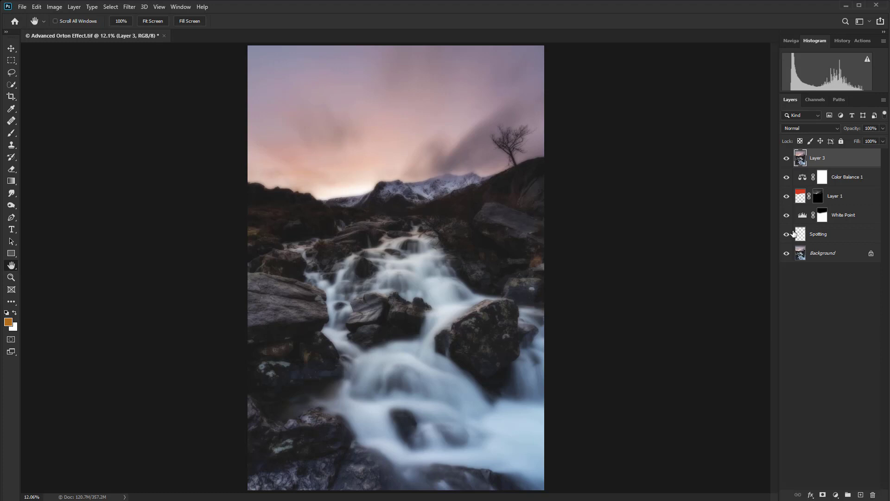
Rename Layer 3 to 'Orton' and lower its opacity to 25%
double_click(819, 159)
type("Orton")
key("Return")
left_click(882, 128)
left_click_drag(883, 139, 850, 141)
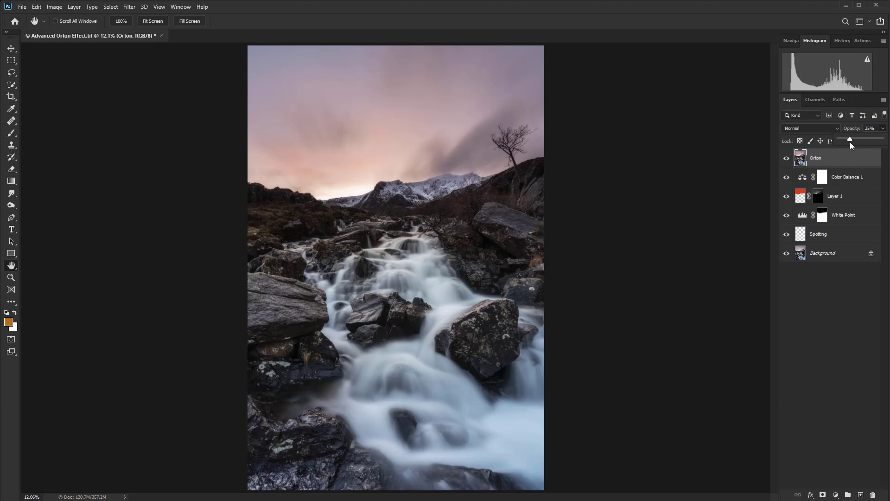
Toggle the Orton layer on and off to compare the glow, ending with it visible
left_click(786, 161)
left_click(786, 161)
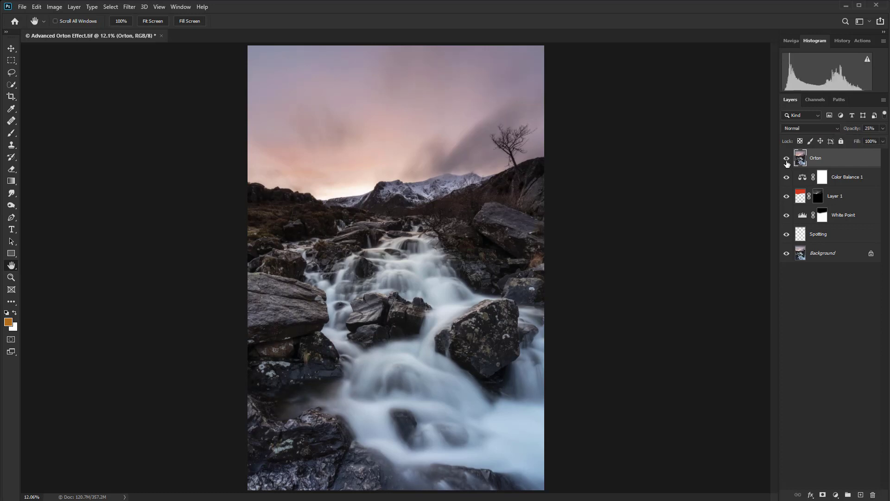
left_click(787, 161)
left_click(787, 161)
left_click(786, 161)
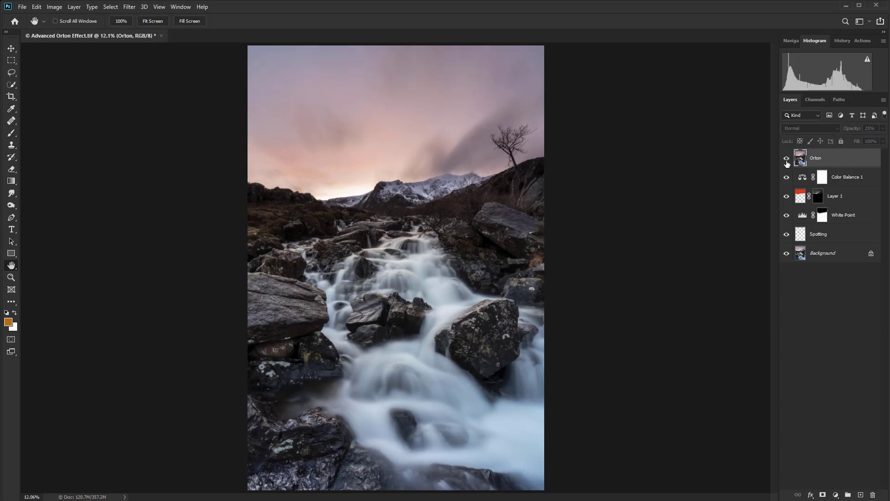
left_click(786, 161)
left_click(787, 160)
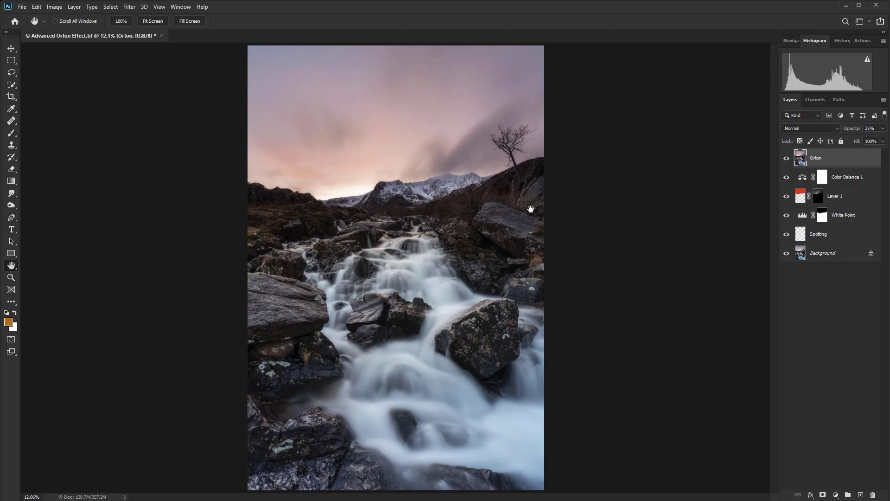
Zoom into the waterfall and mountain at 50% and toggle the Orton layer to compare up close
key("z")
left_click_drag(395, 235, 508, 278)
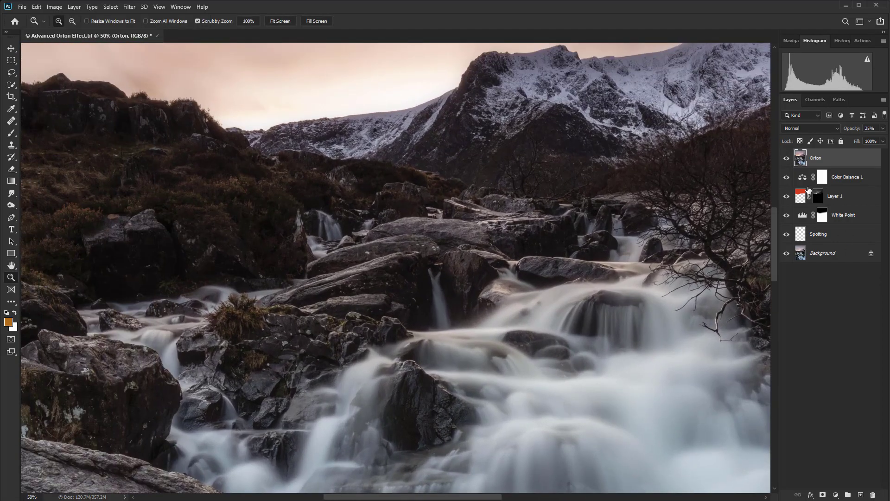
left_click(786, 159)
left_click(786, 159)
left_click(787, 159)
left_click(787, 158)
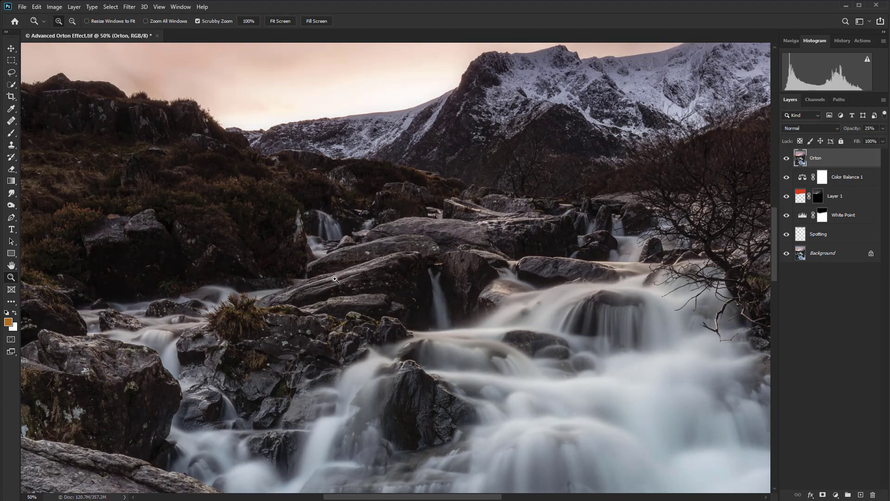